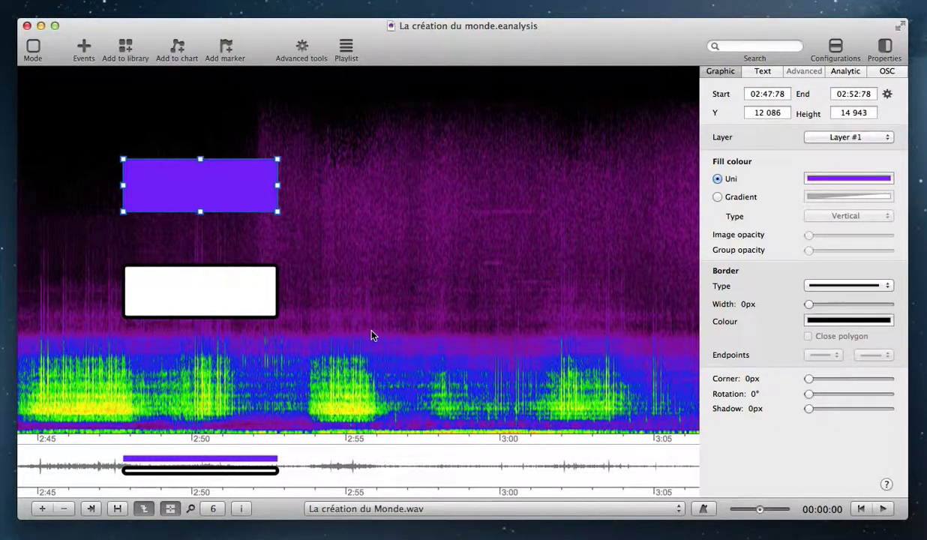
# Step: Select the white rectangle event on the spectrogram to see its graphic properties
pyautogui.click(231, 291)
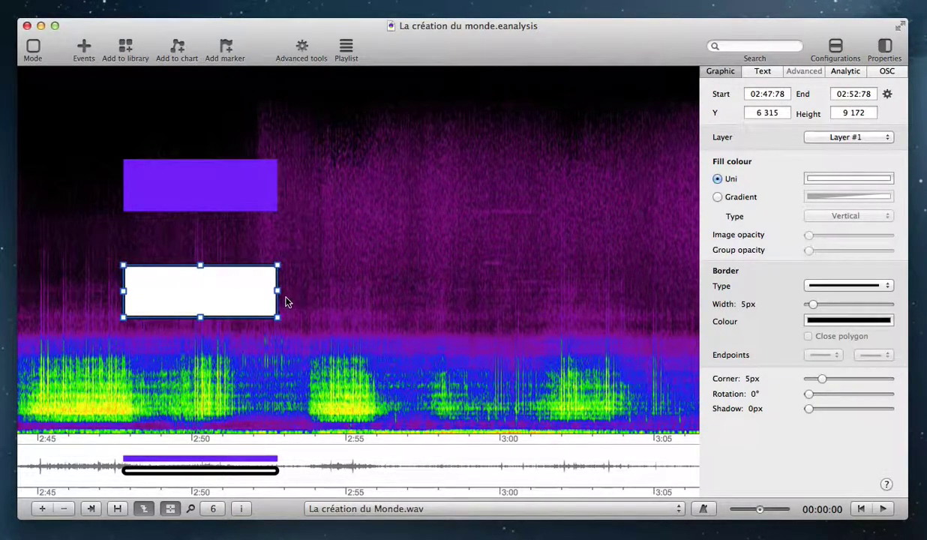
# Step: Show the Analytic tab, checking the purple event's four parameters and the white event's none
pyautogui.click(847, 71)
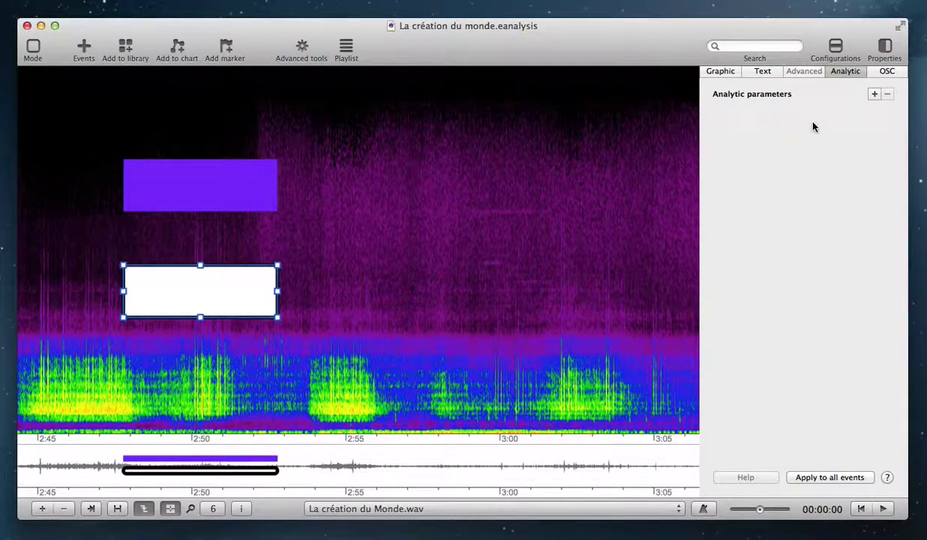
pyautogui.click(227, 196)
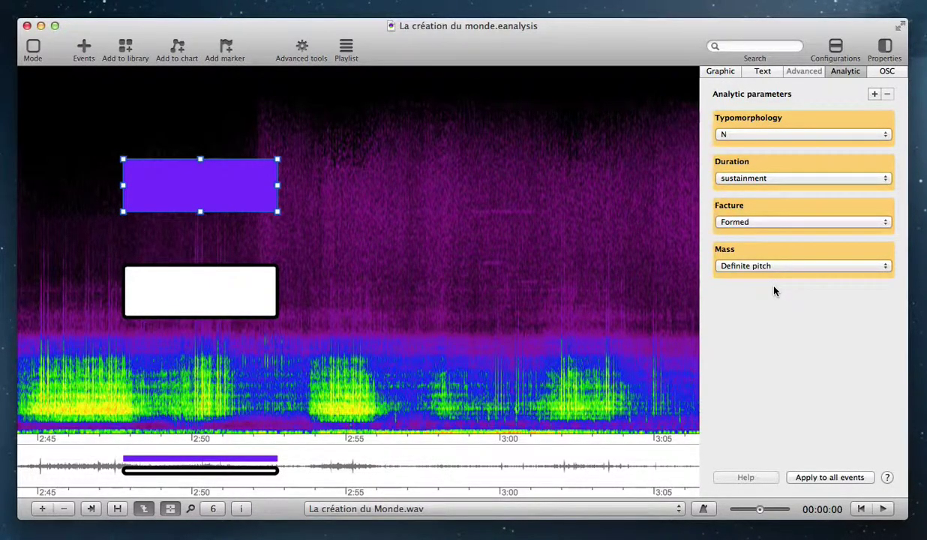
pyautogui.click(246, 284)
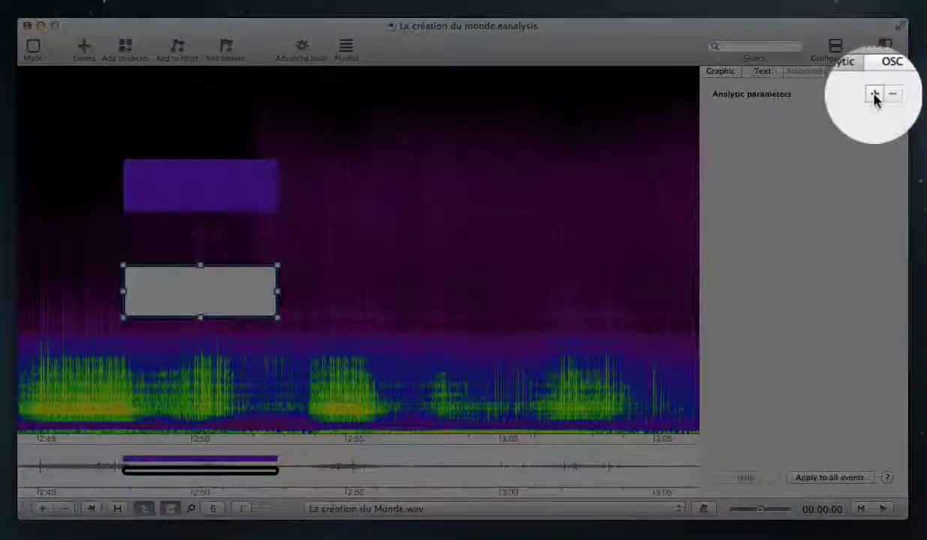
# Step: Add the Typomorphology (Pierre Schaeffer) parameter from the library to the white rectangle event
pyautogui.click(874, 95)
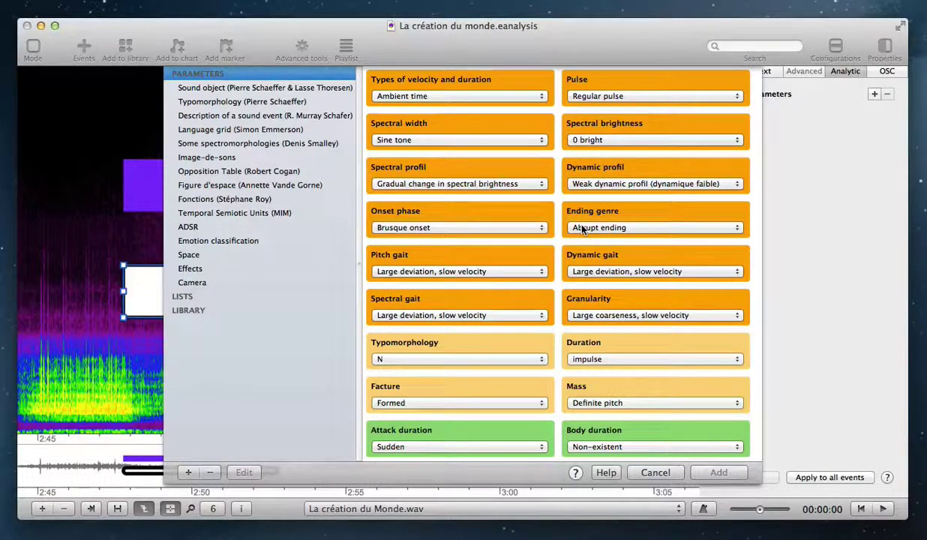
pyautogui.scroll(-15, 582, 228)
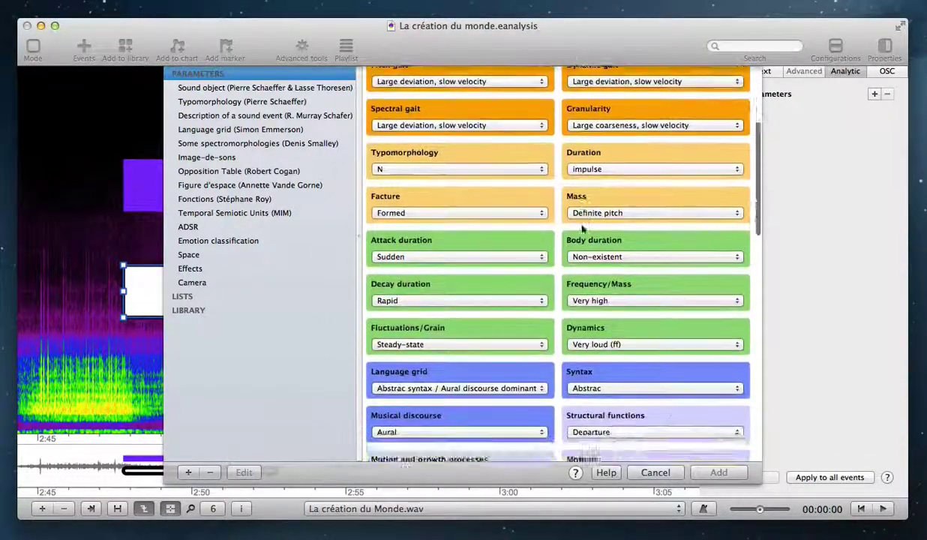
pyautogui.click(229, 103)
pyautogui.click(230, 117)
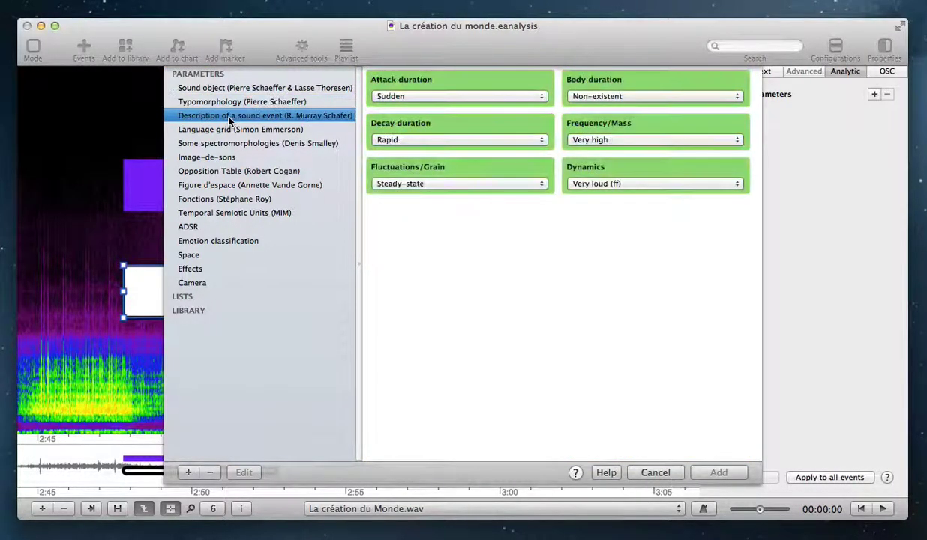
pyautogui.click(229, 103)
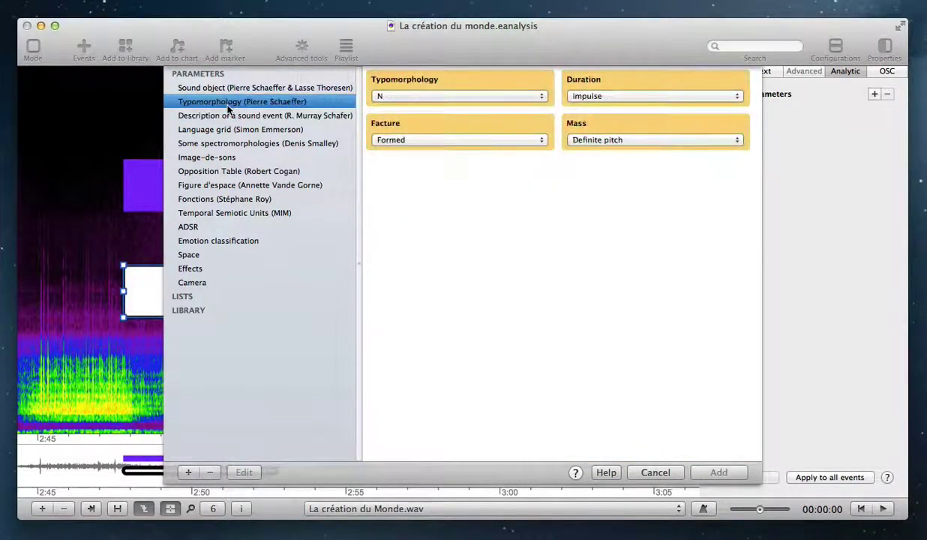
pyautogui.click(434, 81)
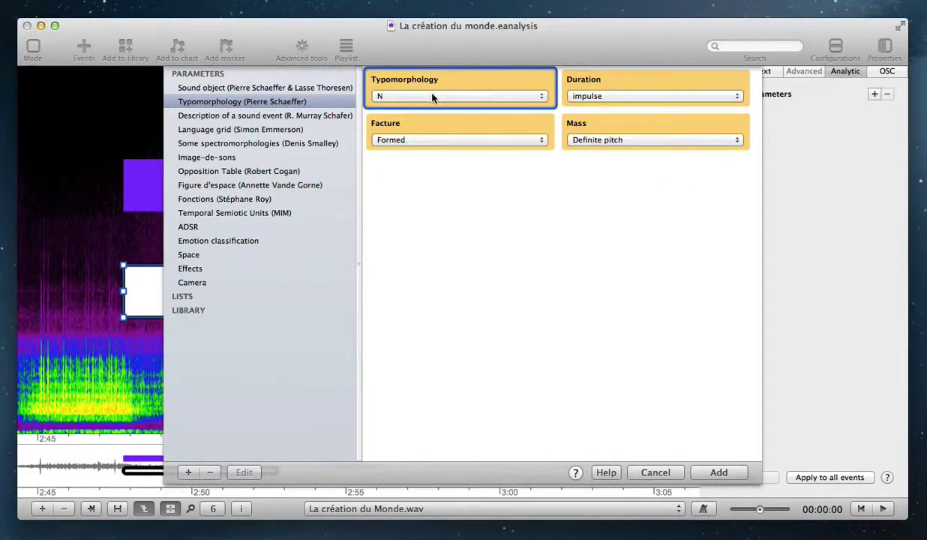
pyautogui.click(724, 473)
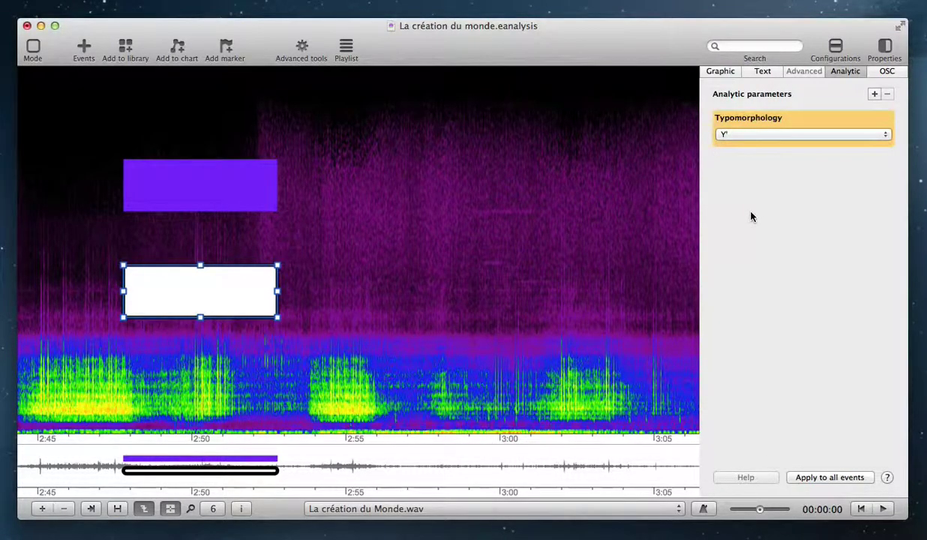
pyautogui.click(749, 136)
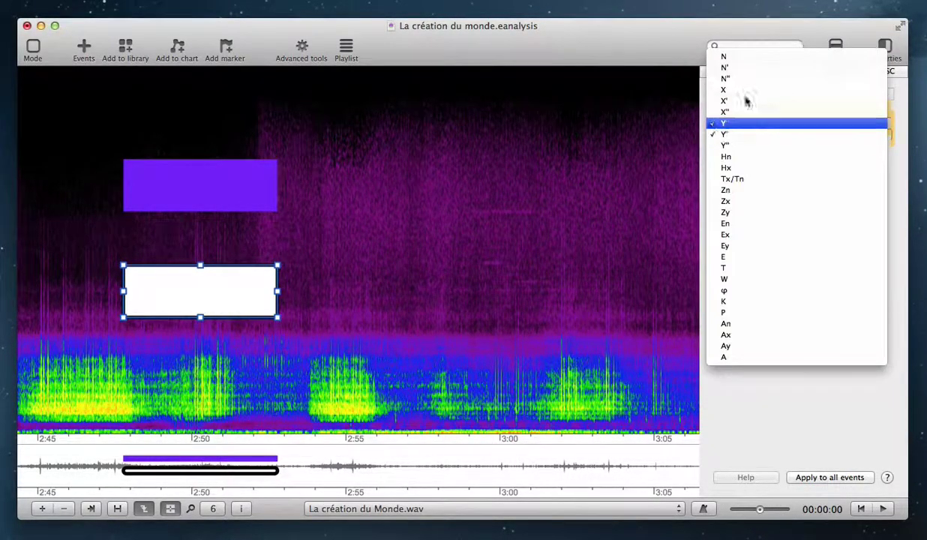
pyautogui.click(754, 56)
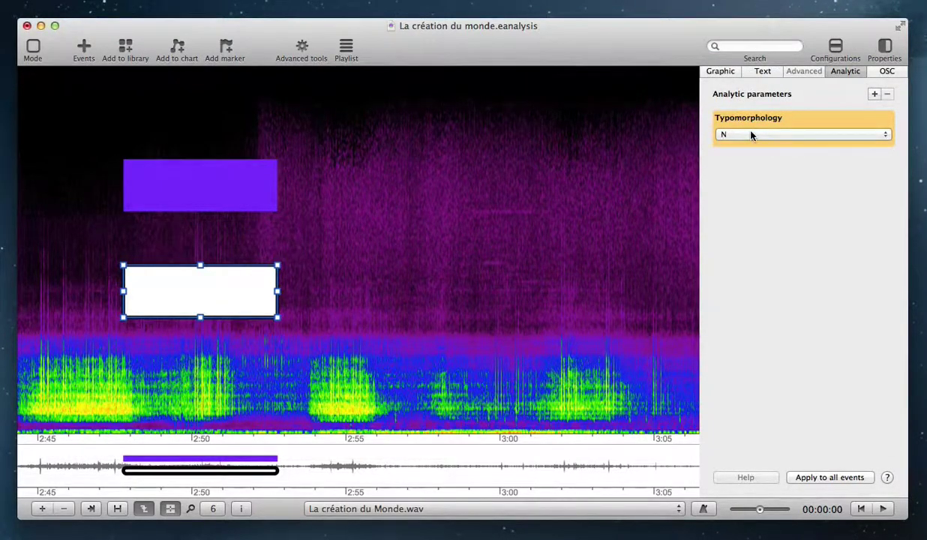
pyautogui.click(751, 137)
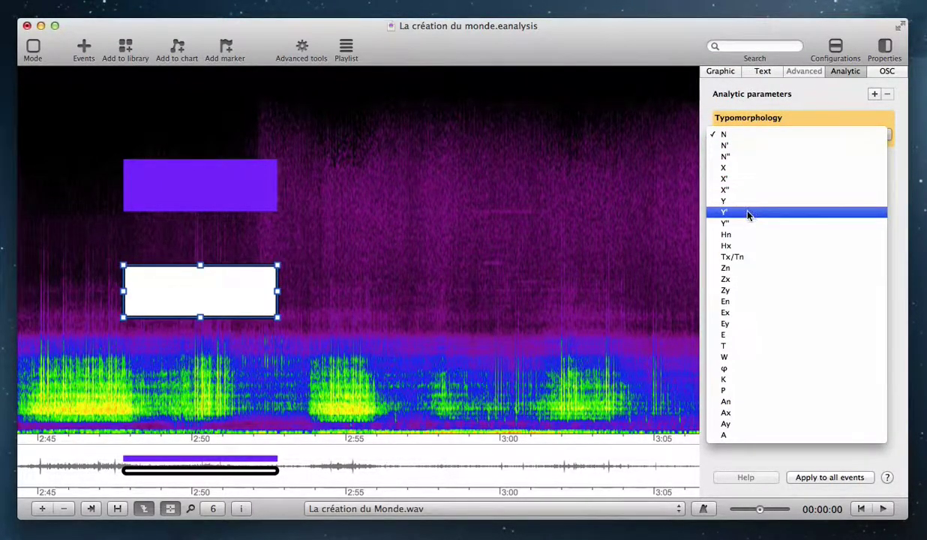
pyautogui.click(748, 215)
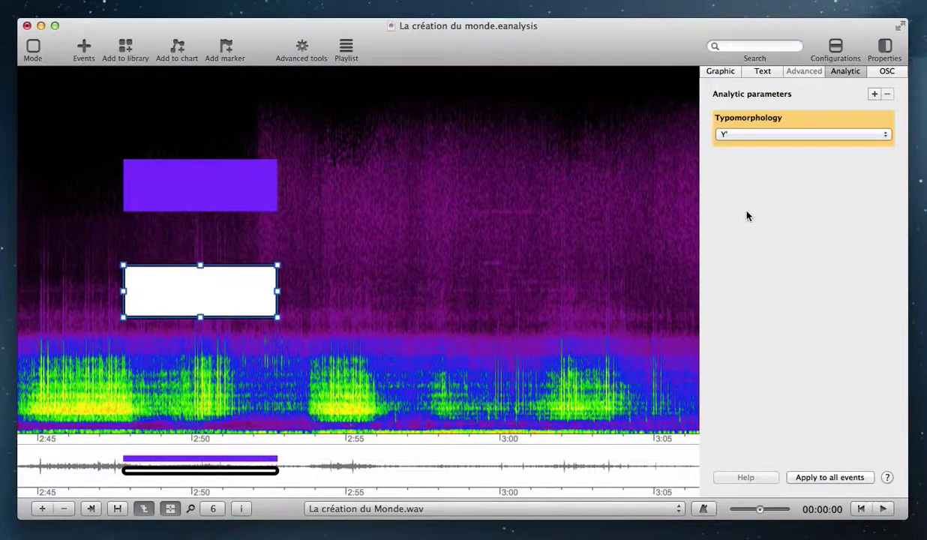
# Step: Create a New category under Library in the parameter library
pyautogui.click(873, 95)
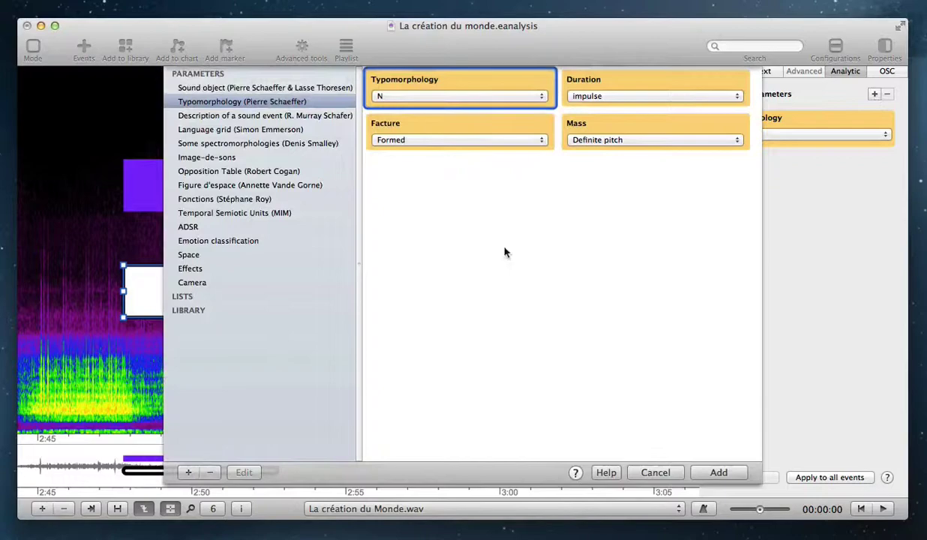
pyautogui.click(195, 311)
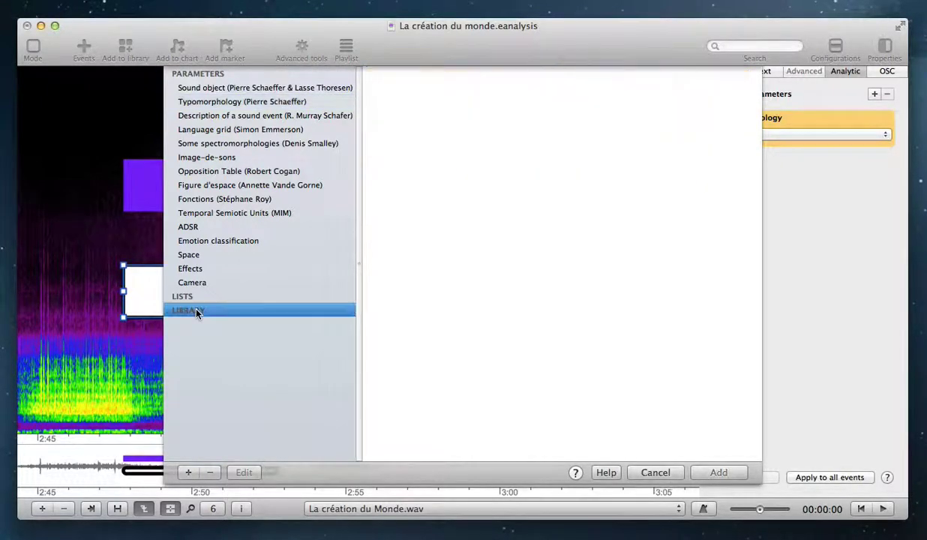
pyautogui.click(188, 472)
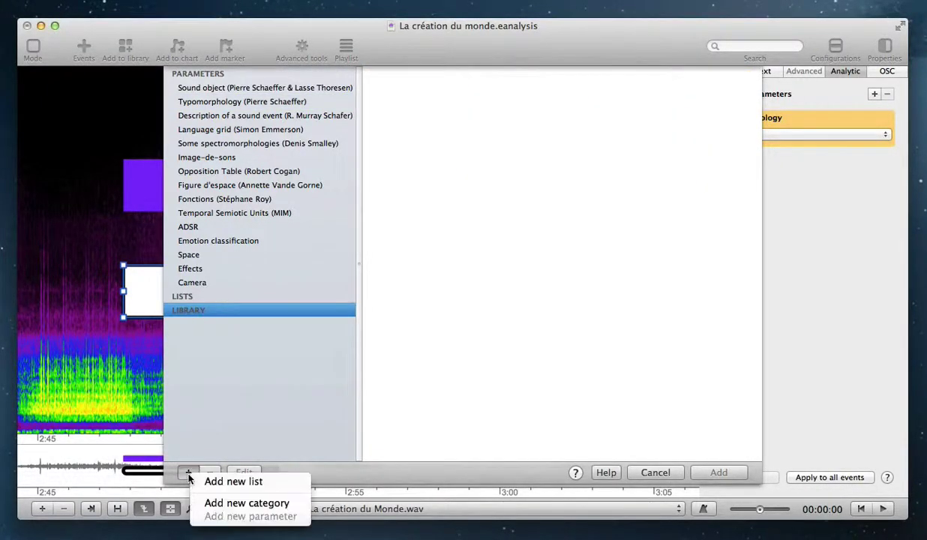
pyautogui.click(240, 508)
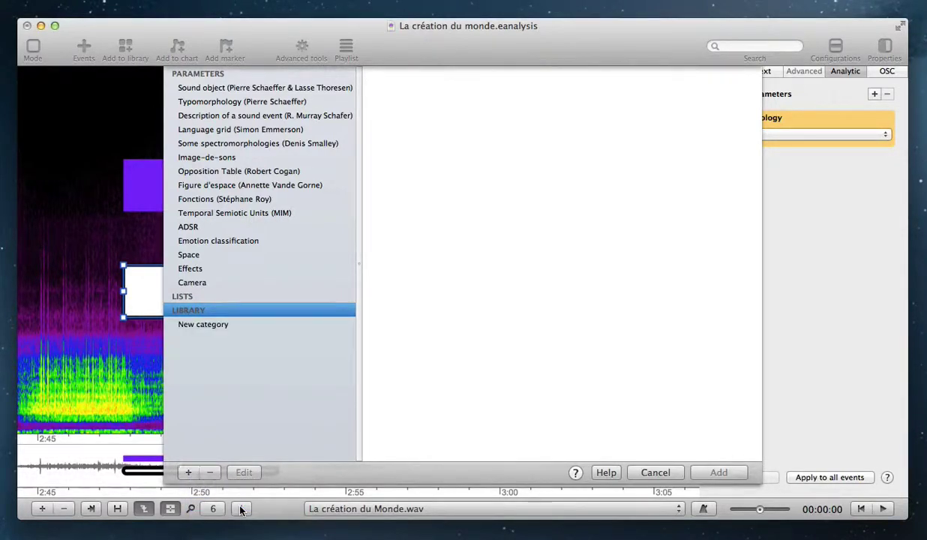
# Step: Add a blank New parameter to the new Library category
pyautogui.click(200, 325)
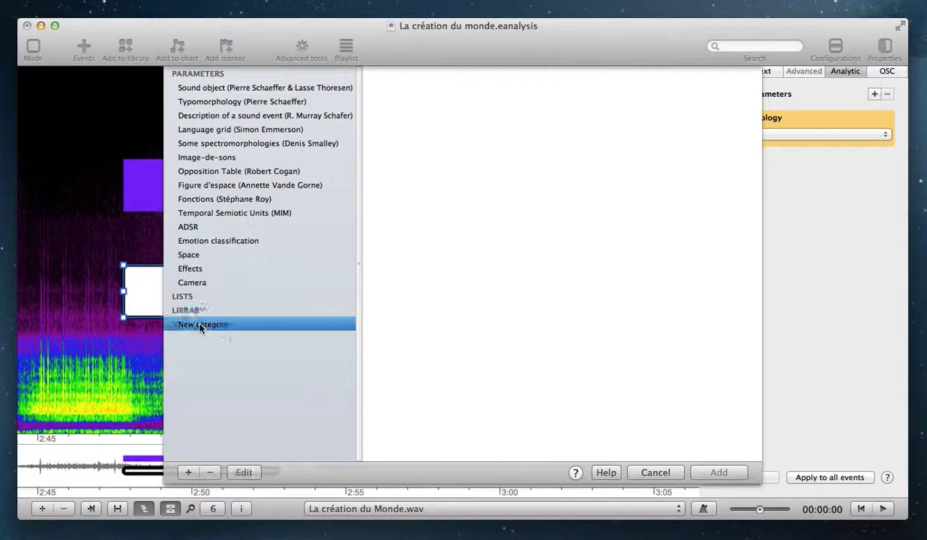
pyautogui.click(189, 473)
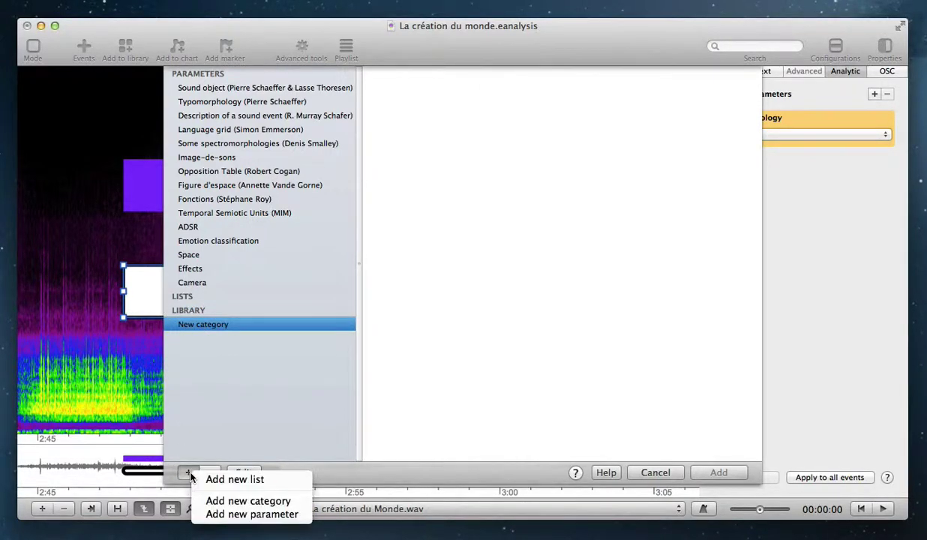
pyautogui.click(232, 516)
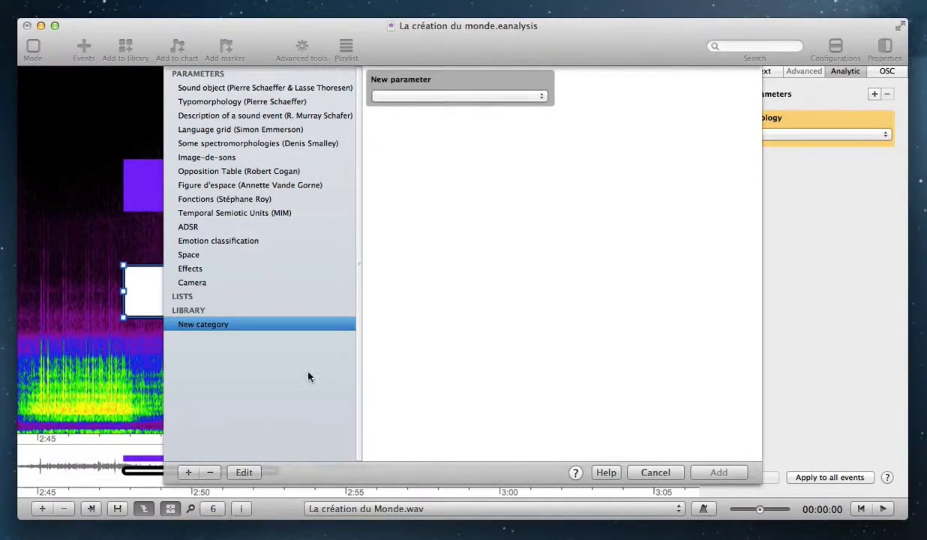
# Step: Edit the new parameter and title it 'My parameter'
pyautogui.click(417, 79)
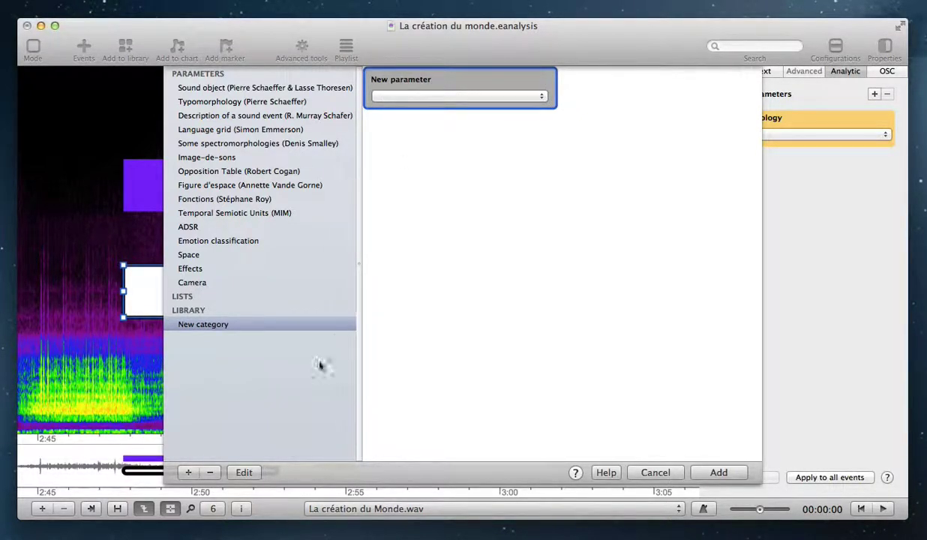
pyautogui.click(244, 473)
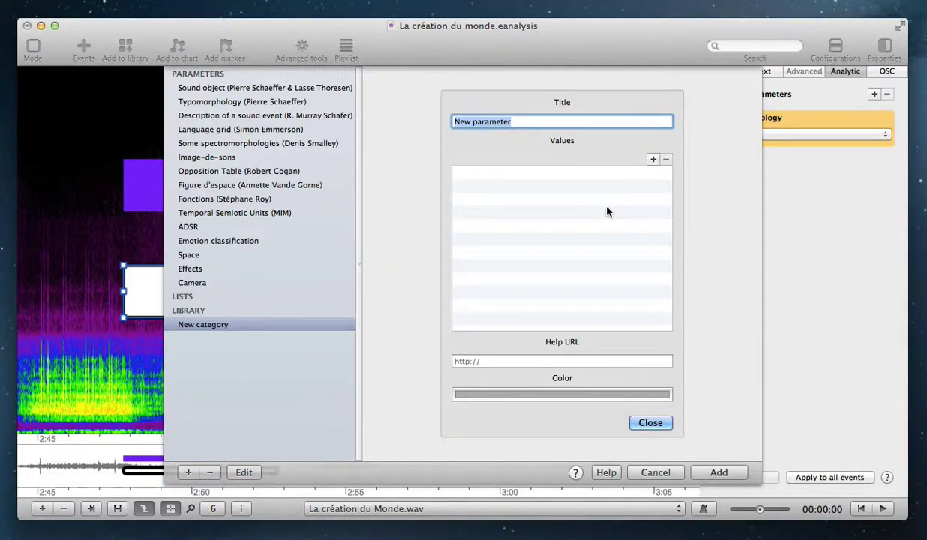
pyautogui.write('My pa')
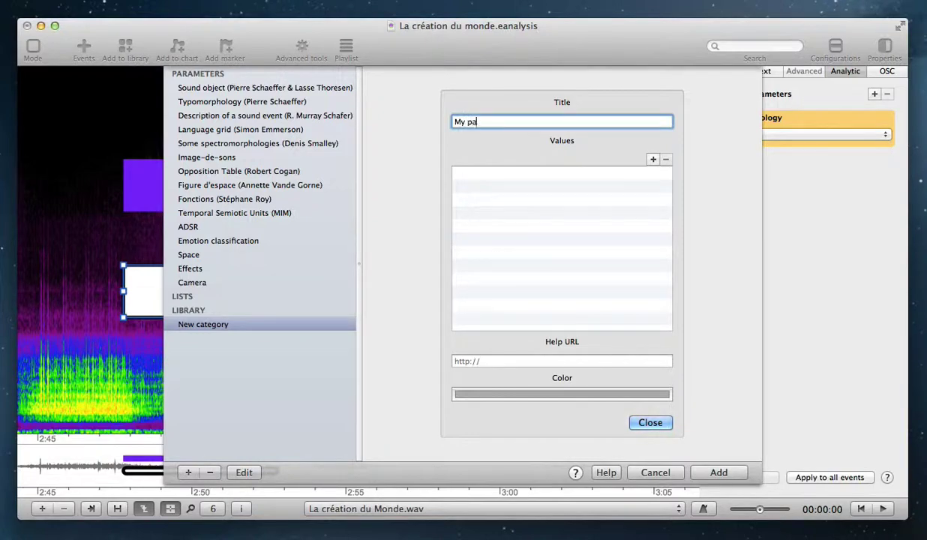
pyautogui.write('rameter')
# Step: Give My parameter three values named 1, 2 and 3
pyautogui.click(648, 159)
pyautogui.click(653, 159)
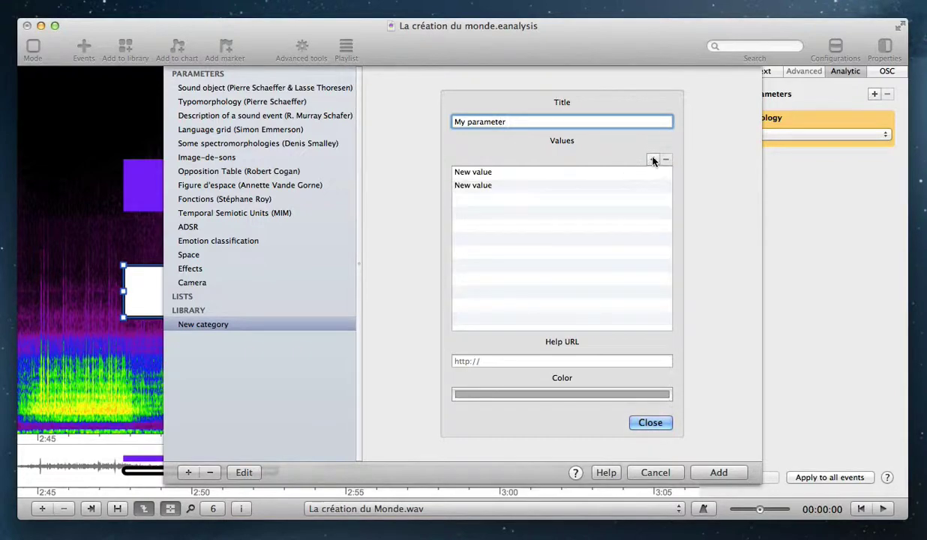
pyautogui.click(652, 159)
pyautogui.doubleClick(472, 173)
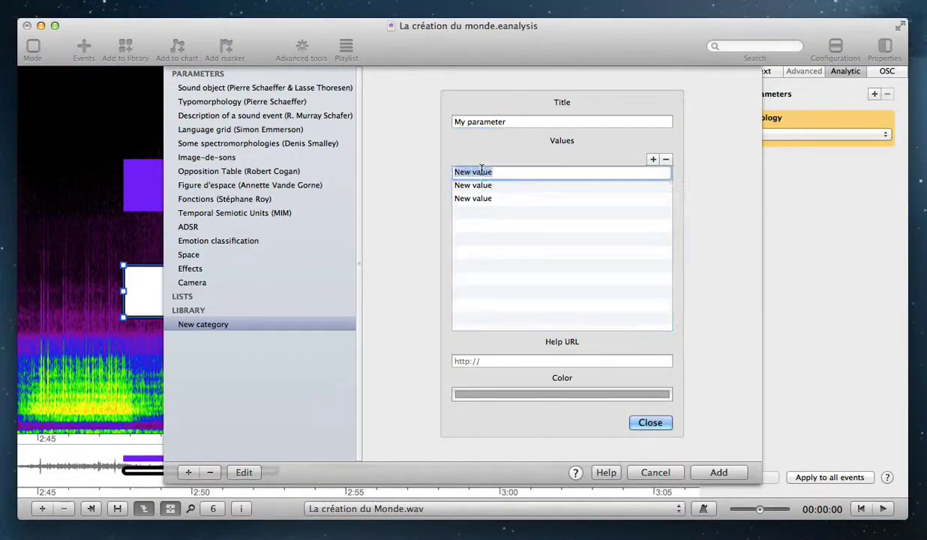
pyautogui.write('1')
pyautogui.doubleClick(474, 186)
pyautogui.write('2')
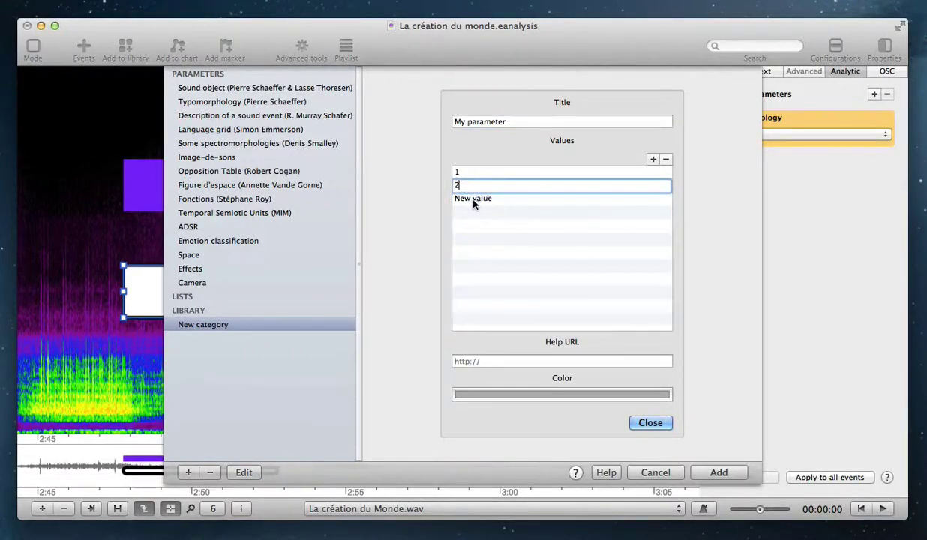
pyautogui.doubleClick(468, 197)
pyautogui.write('3')
pyautogui.click(474, 215)
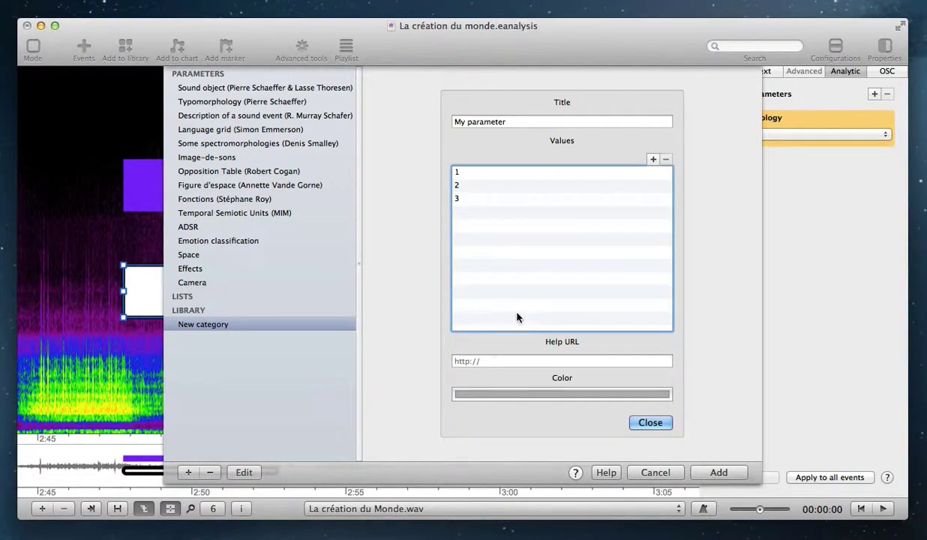
pyautogui.click(485, 361)
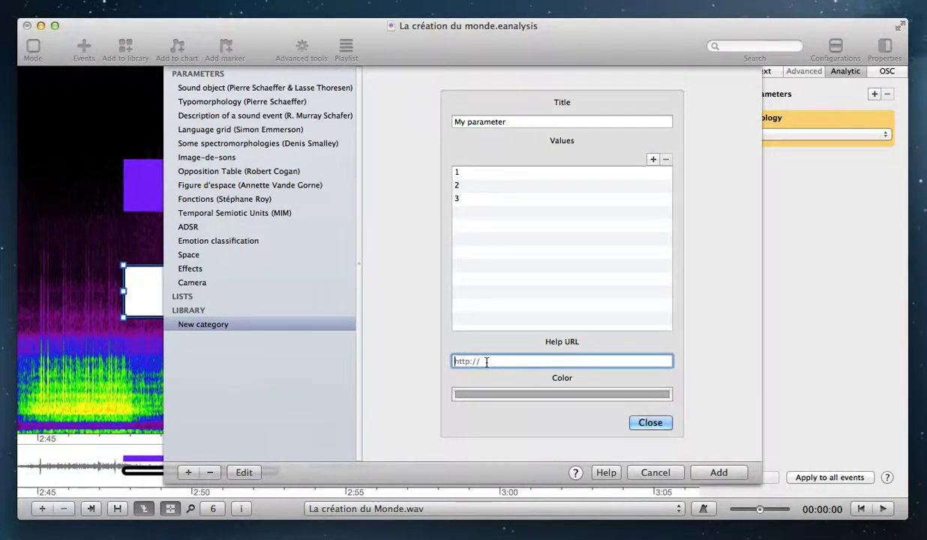
# Step: Set My parameter's colour to red and close its settings
pyautogui.click(491, 399)
pyautogui.click(649, 256)
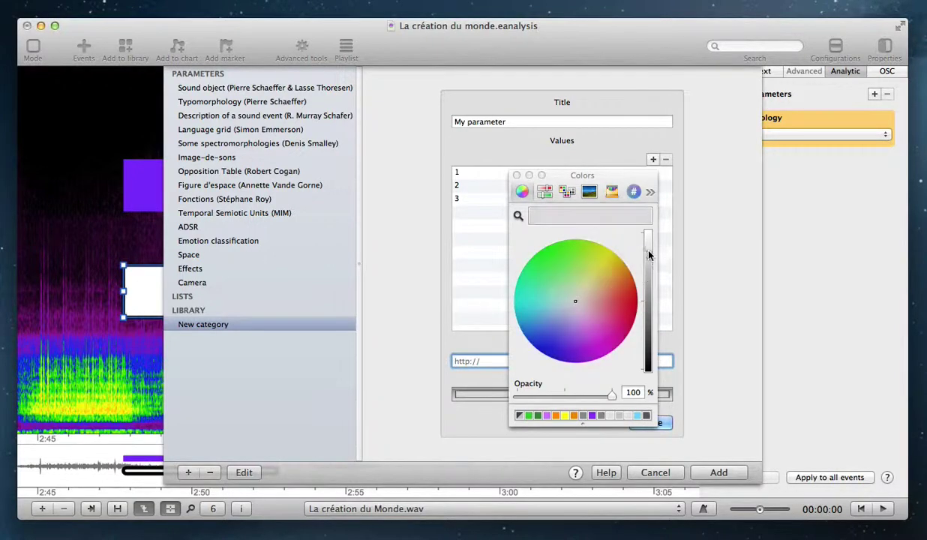
pyautogui.click(636, 302)
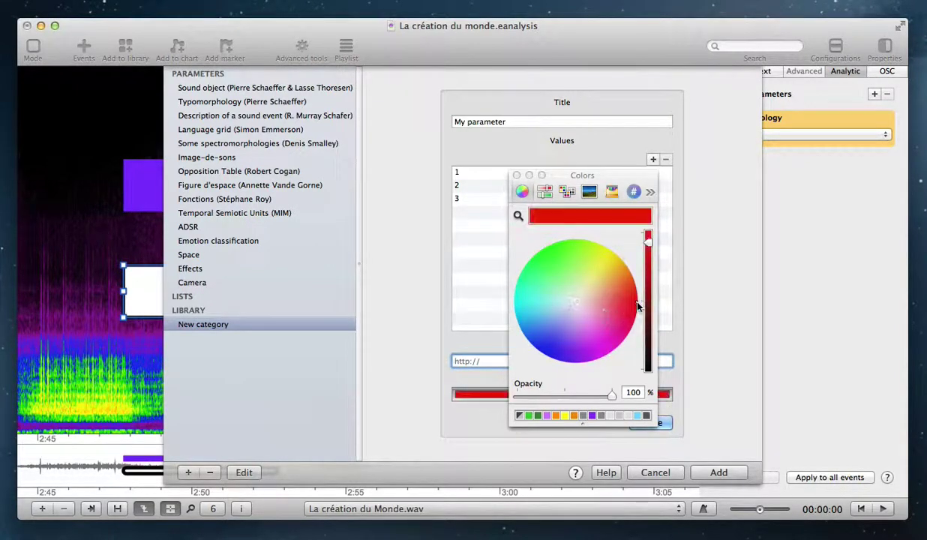
pyautogui.click(517, 176)
pyautogui.click(651, 423)
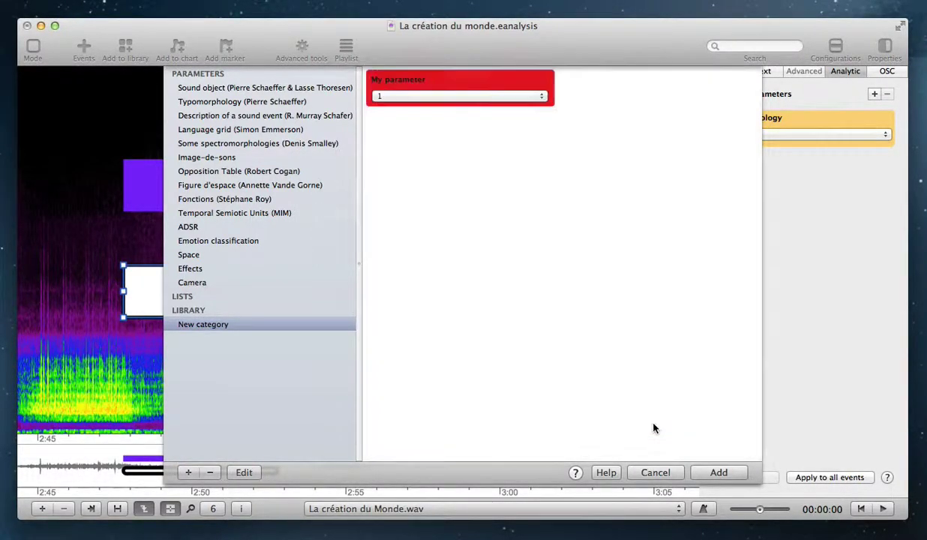
# Step: Add My parameter to the white rectangle event
pyautogui.click(435, 94)
pyautogui.click(431, 83)
pyautogui.click(428, 82)
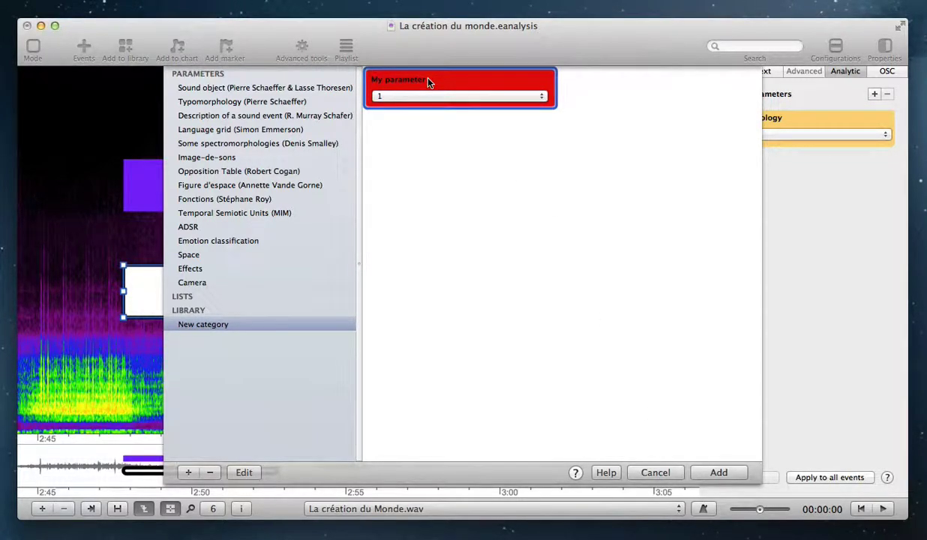
pyautogui.click(708, 471)
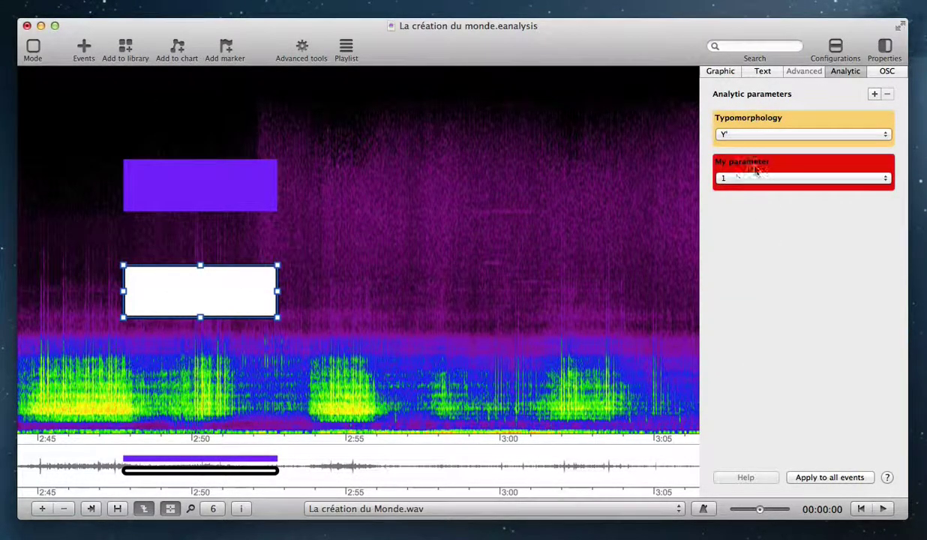
# Step: Set the white event's My parameter to 2 and the purple event's Duration to impulse
pyautogui.click(741, 178)
pyautogui.click(741, 188)
pyautogui.click(217, 189)
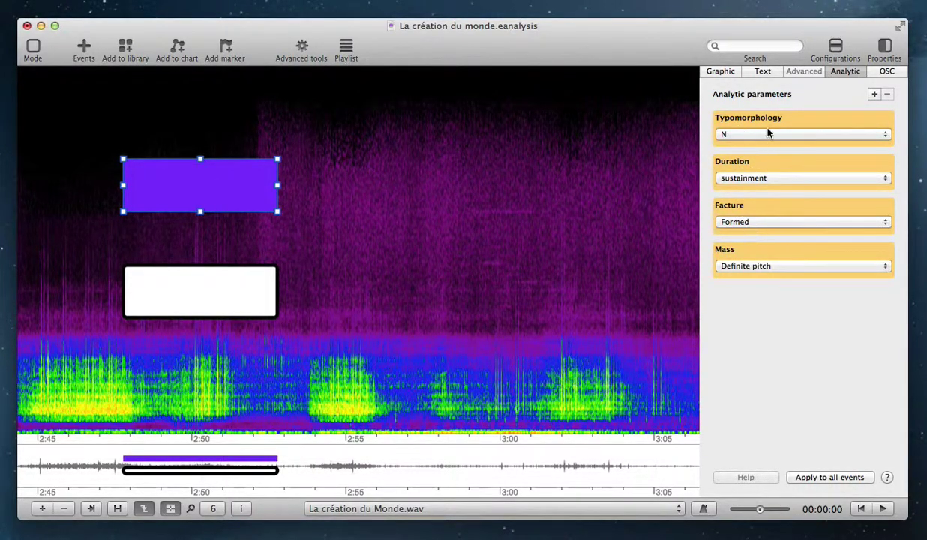
pyautogui.click(760, 179)
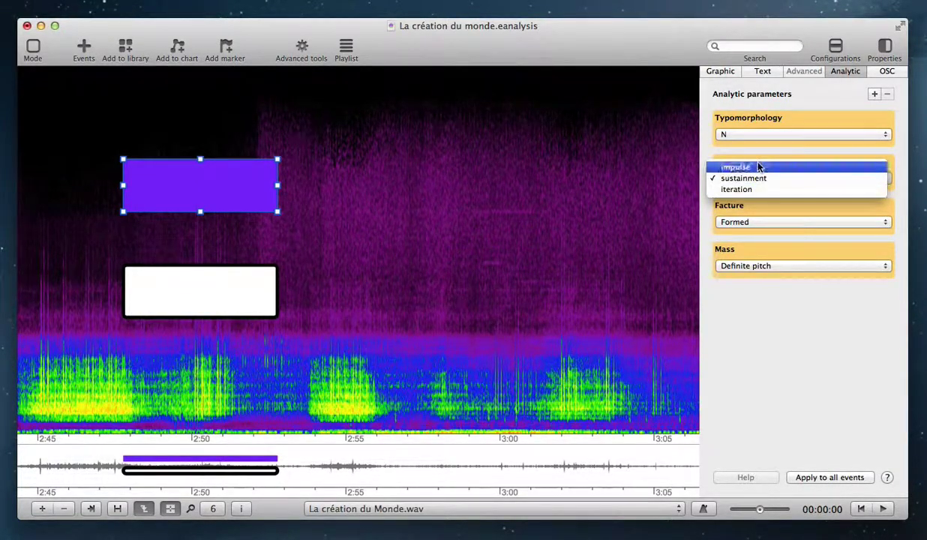
pyautogui.click(759, 167)
# Step: Remove the Facture parameter from the purple event and add My parameter to it
pyautogui.click(752, 222)
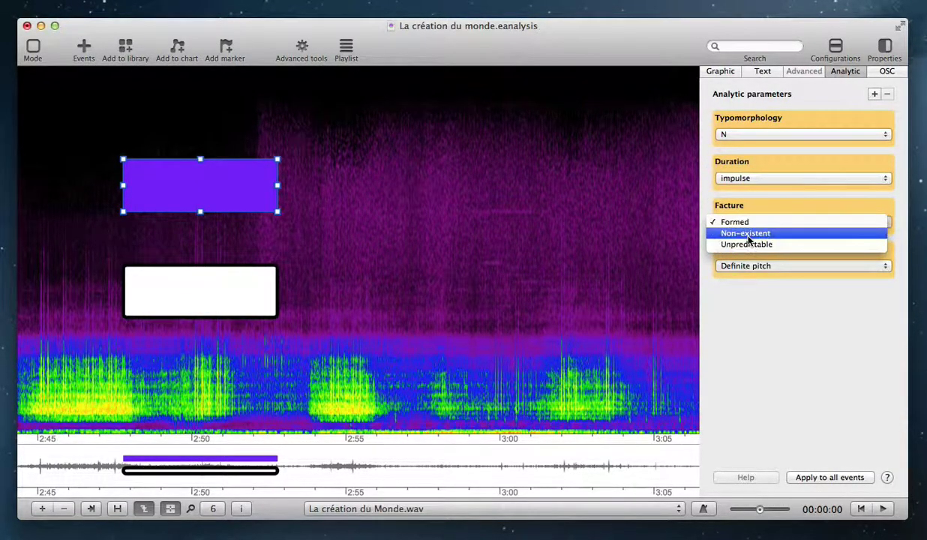
pyautogui.click(748, 233)
pyautogui.click(887, 94)
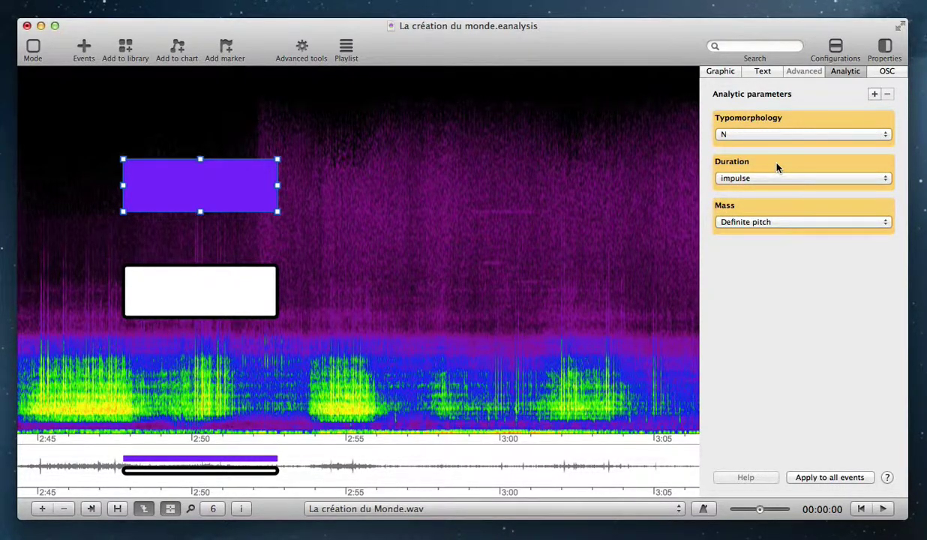
pyautogui.click(874, 94)
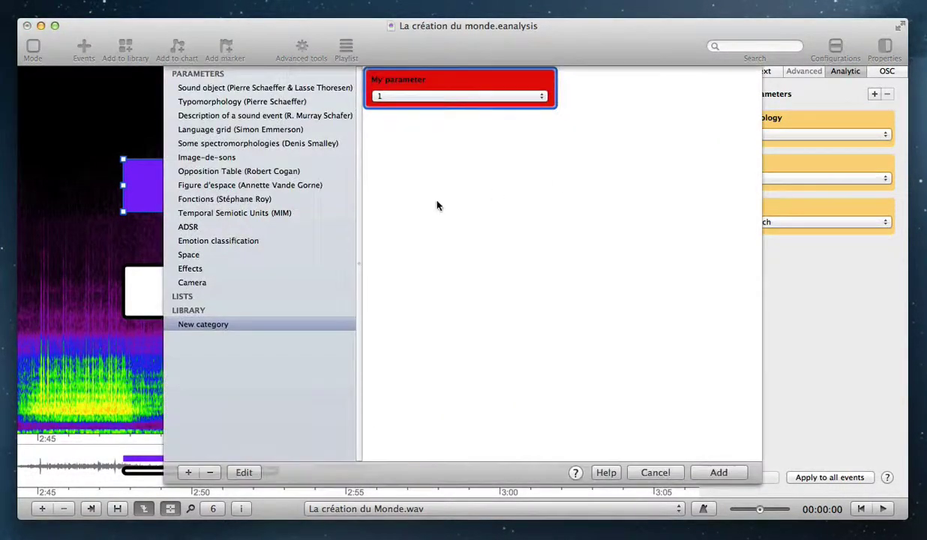
pyautogui.click(722, 472)
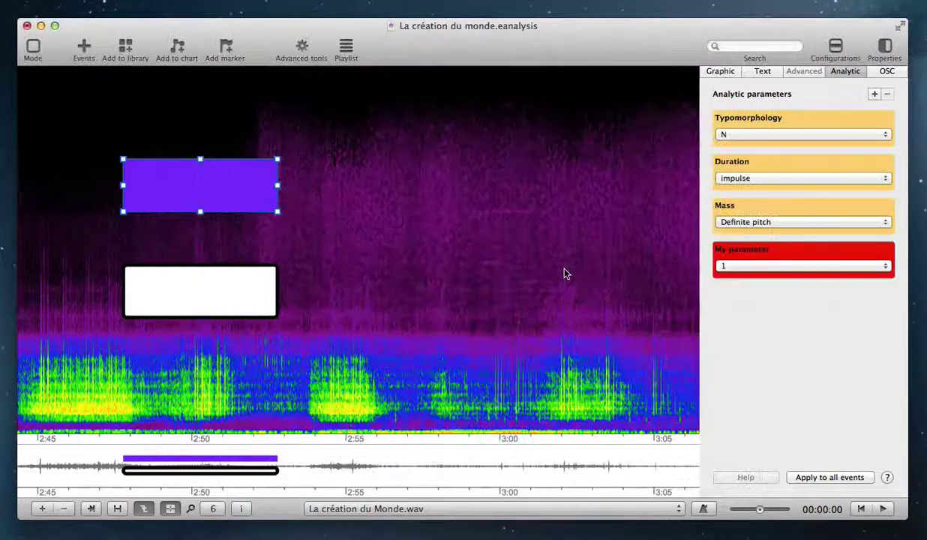